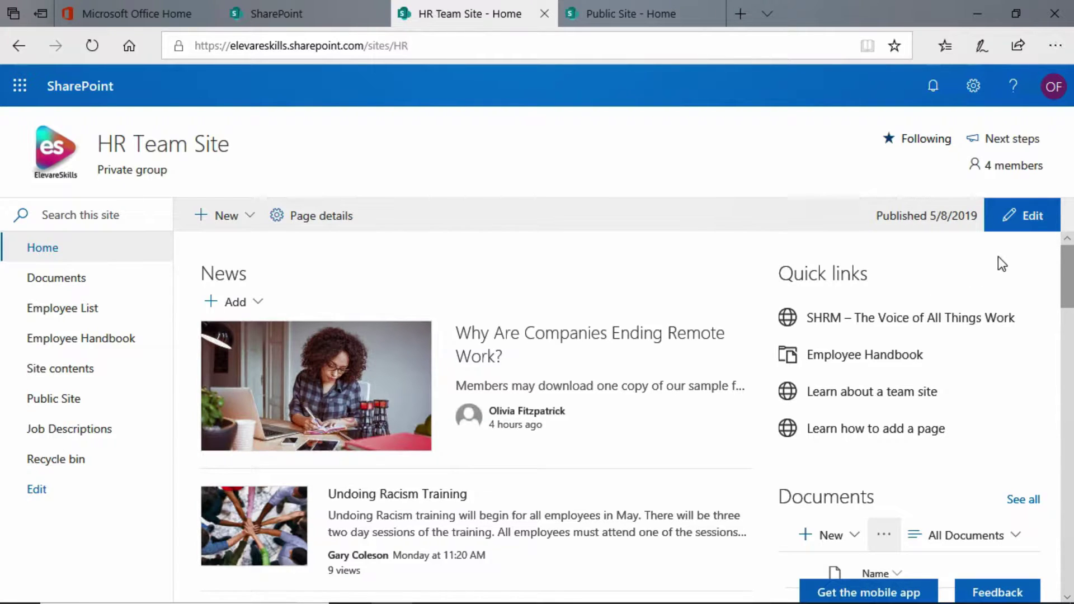
click(1031, 229)
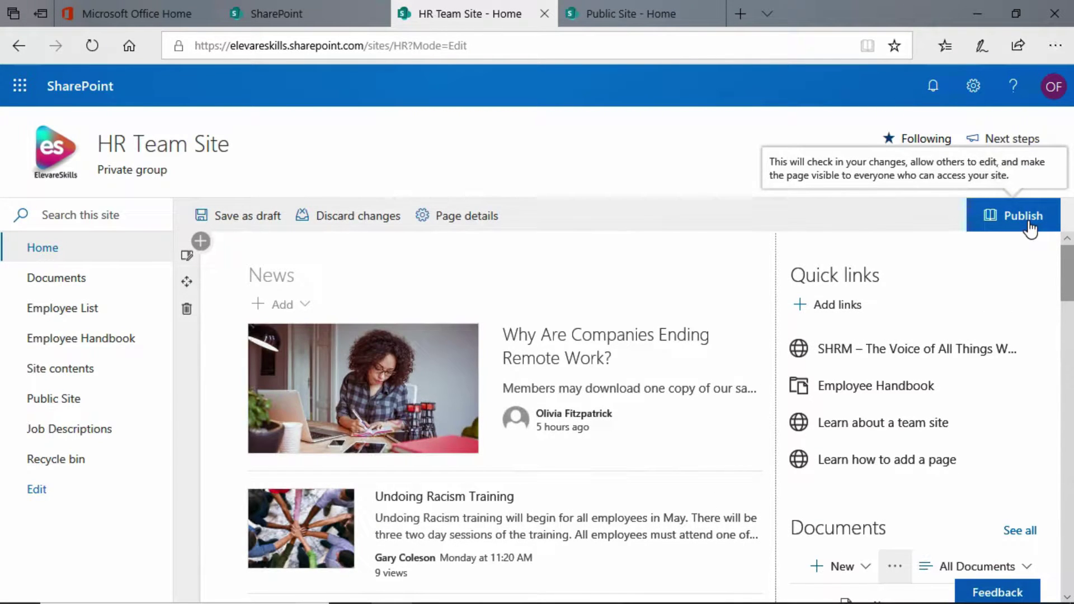
mouse_move(955, 268)
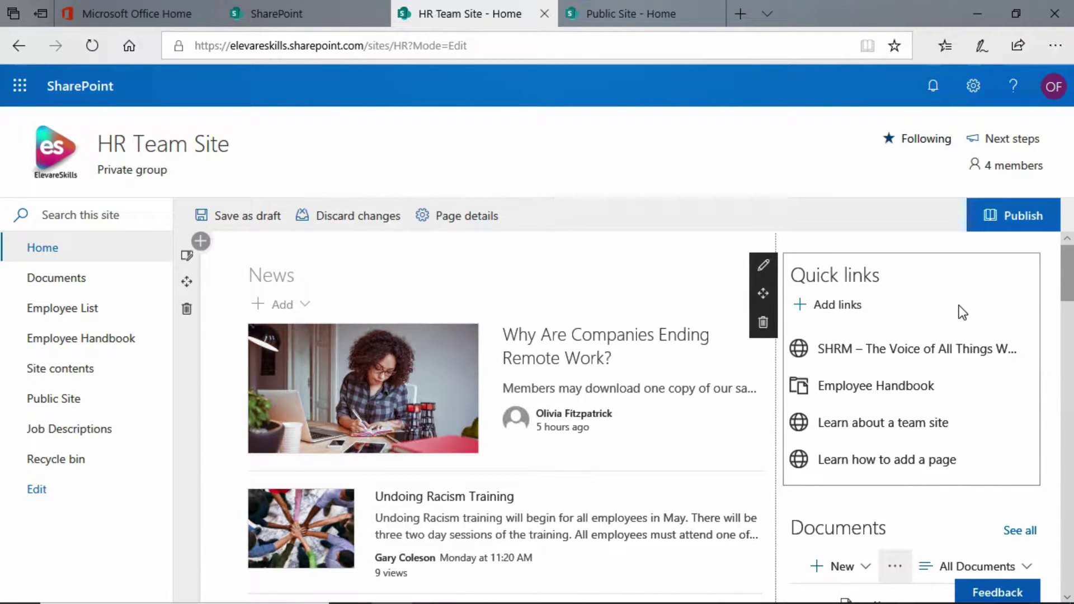
mouse_move(884, 393)
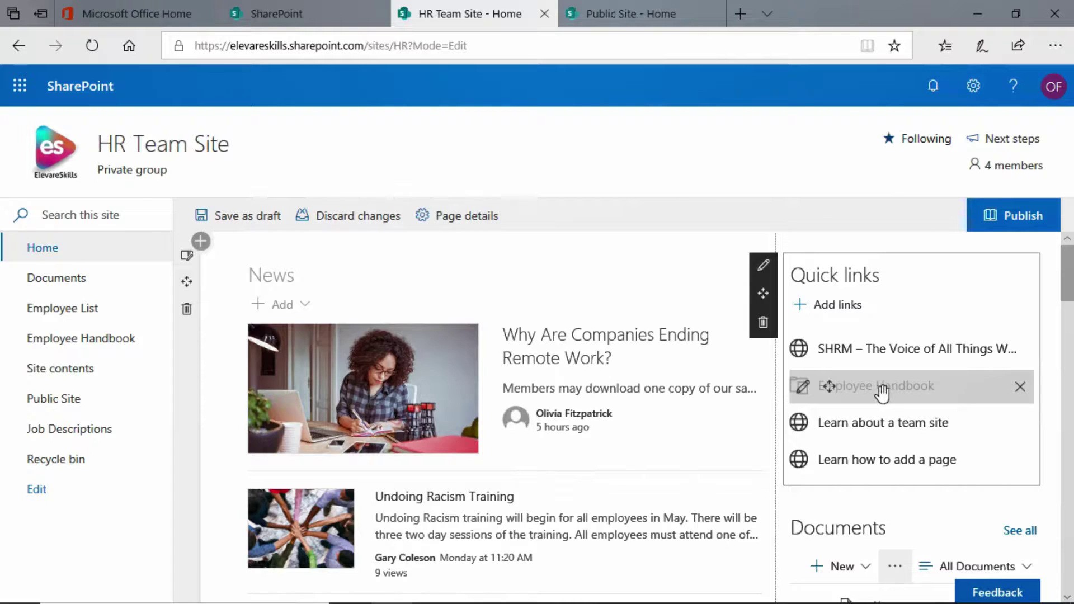
Append ' Library' to the Employee Handbook quick link's title, making it 'Employee Handbook Library'
click(802, 387)
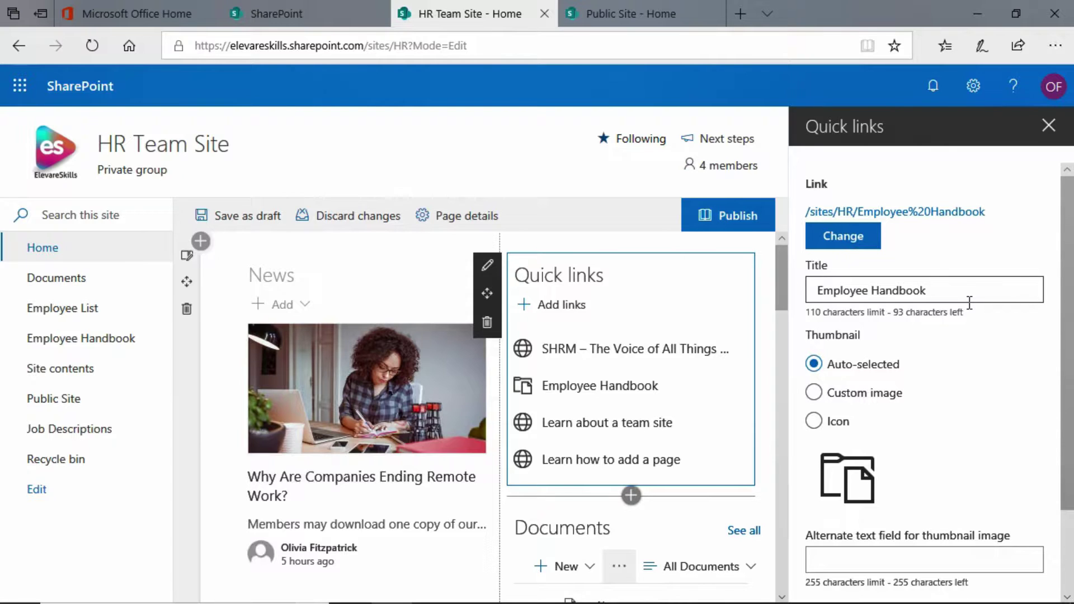
scroll(976, 392, down, 2)
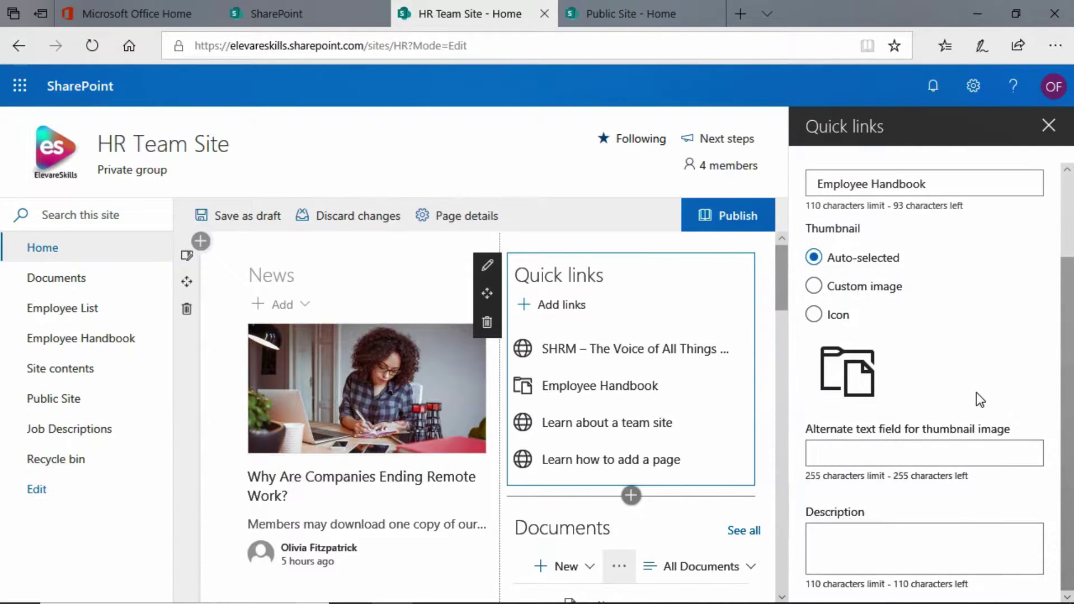
scroll(975, 392, up, 2)
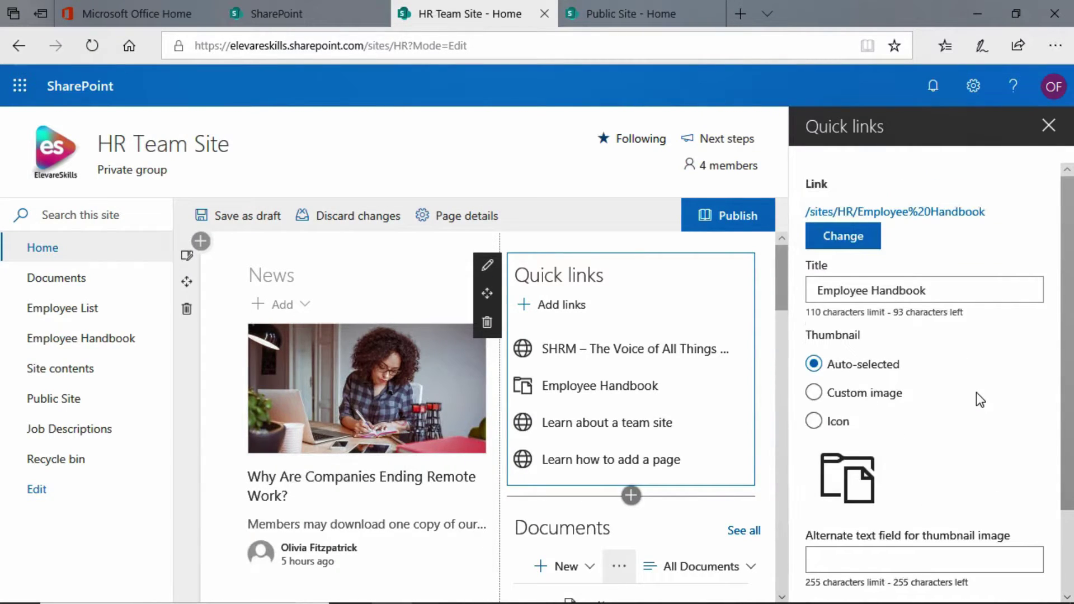
click(985, 293)
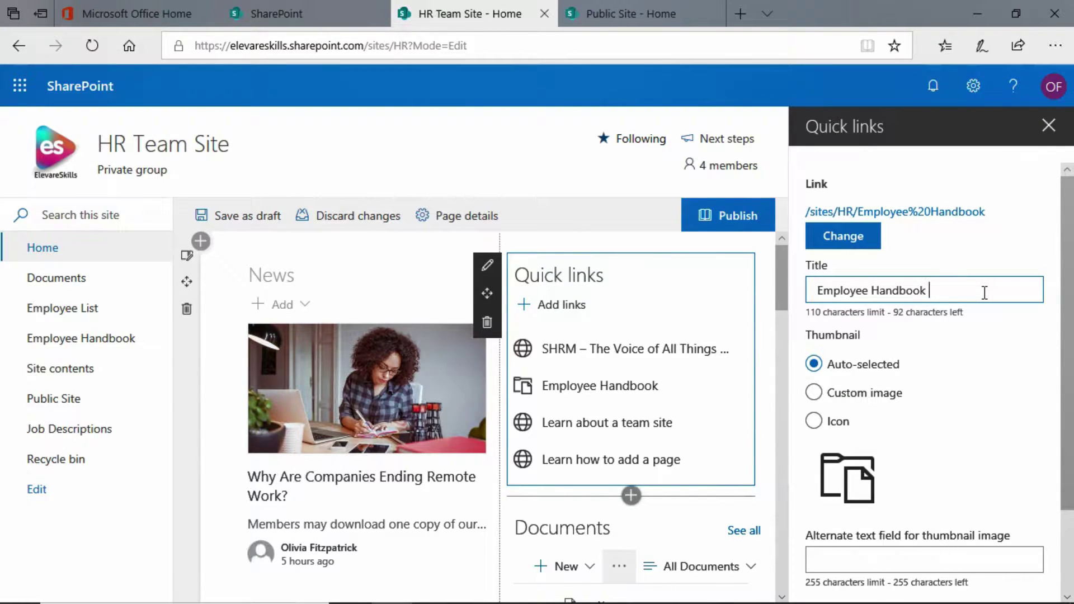
text(Library)
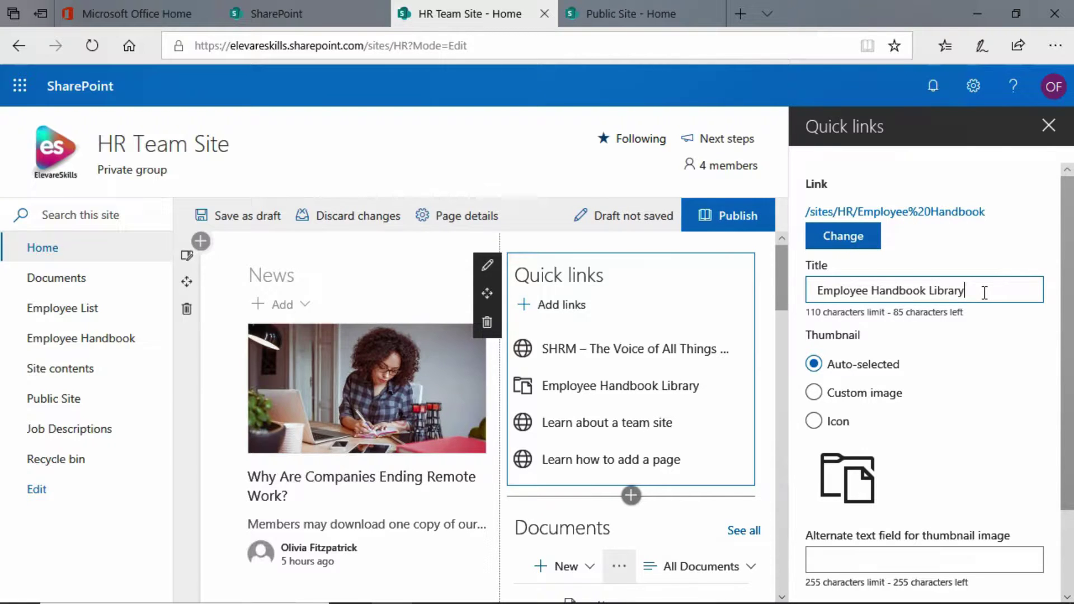
click(814, 393)
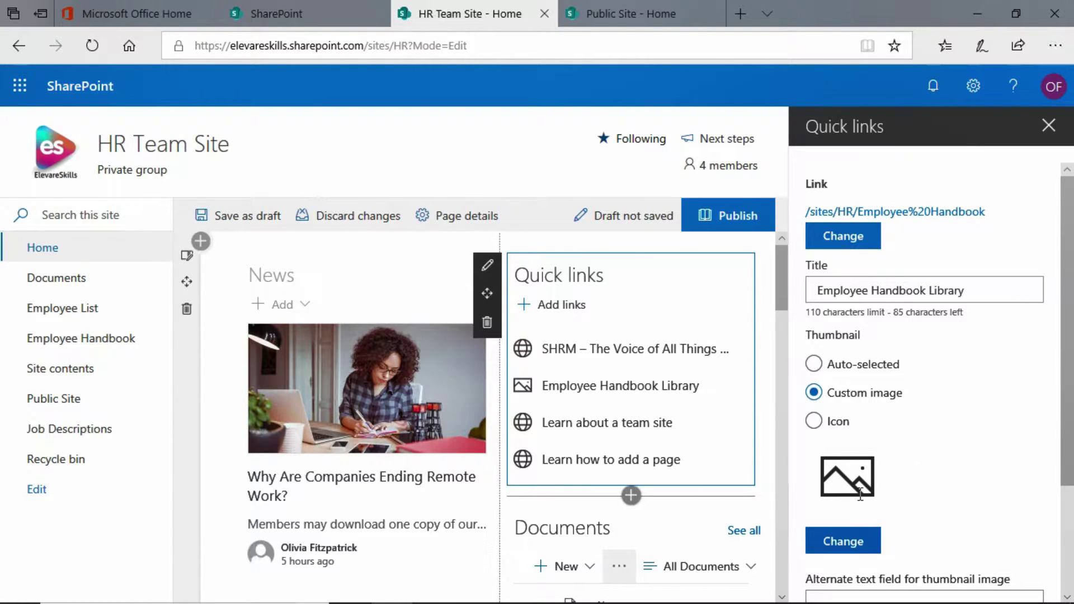
click(843, 541)
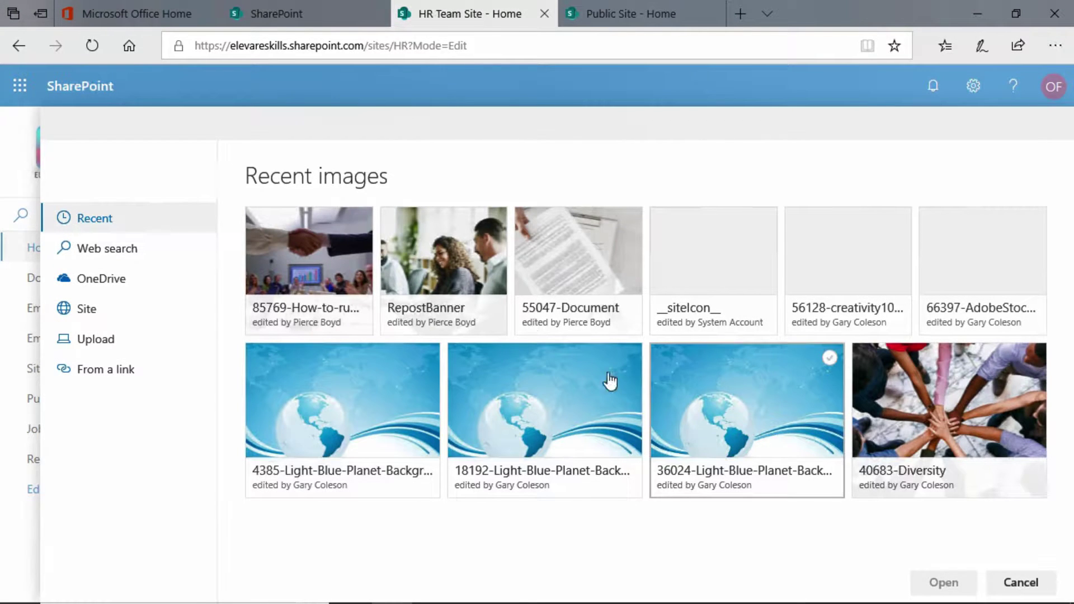
click(1022, 584)
click(814, 364)
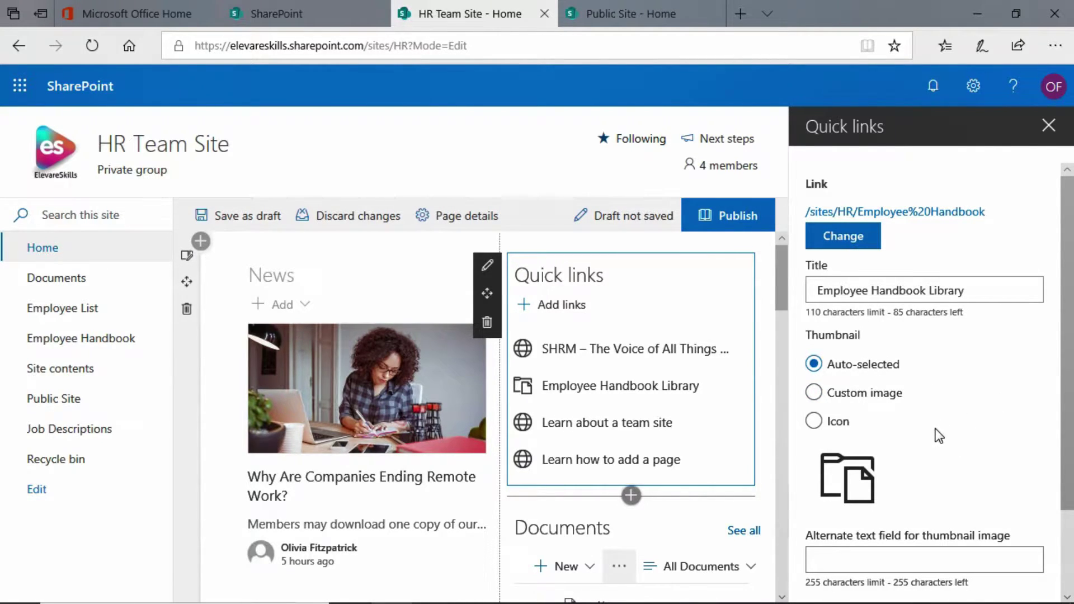
Set the link's alternate text to 'Library' and description to 'The Employee Handbook documents'
scroll(943, 438, down, 2)
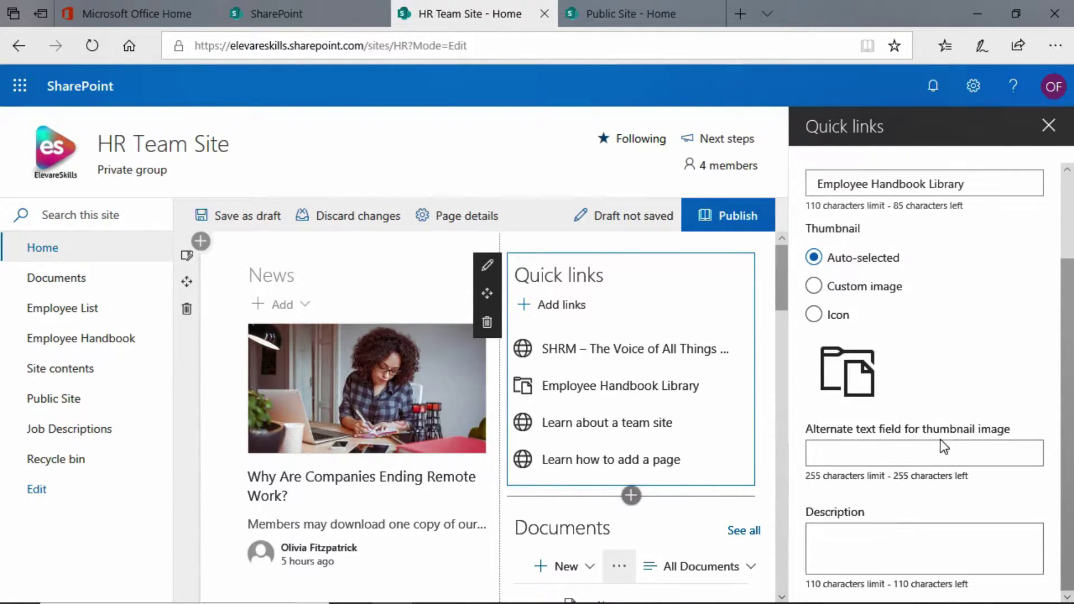
click(830, 459)
text(Librar)
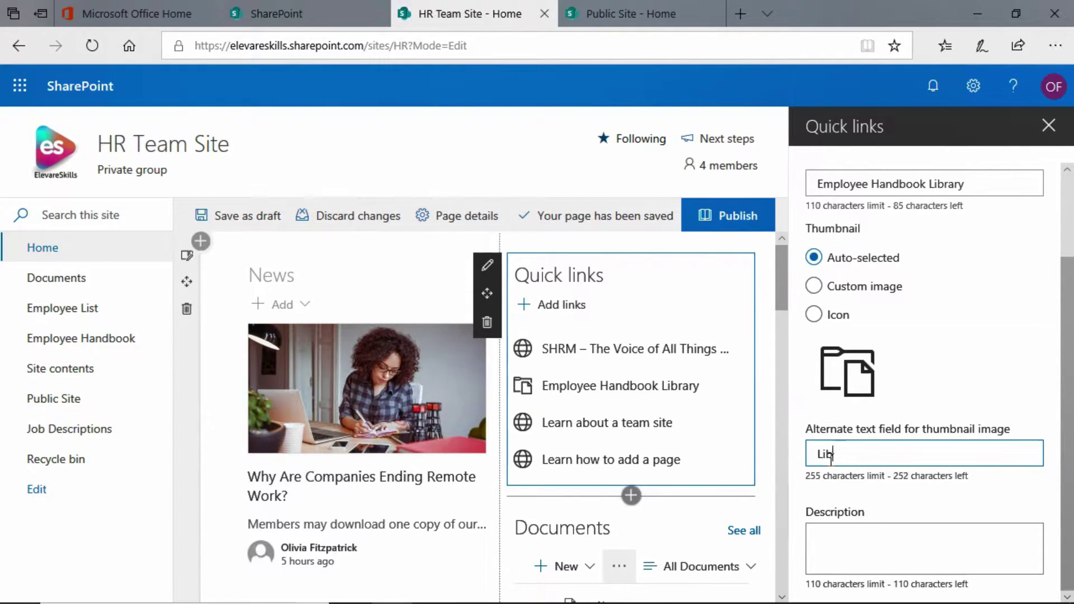
text(y)
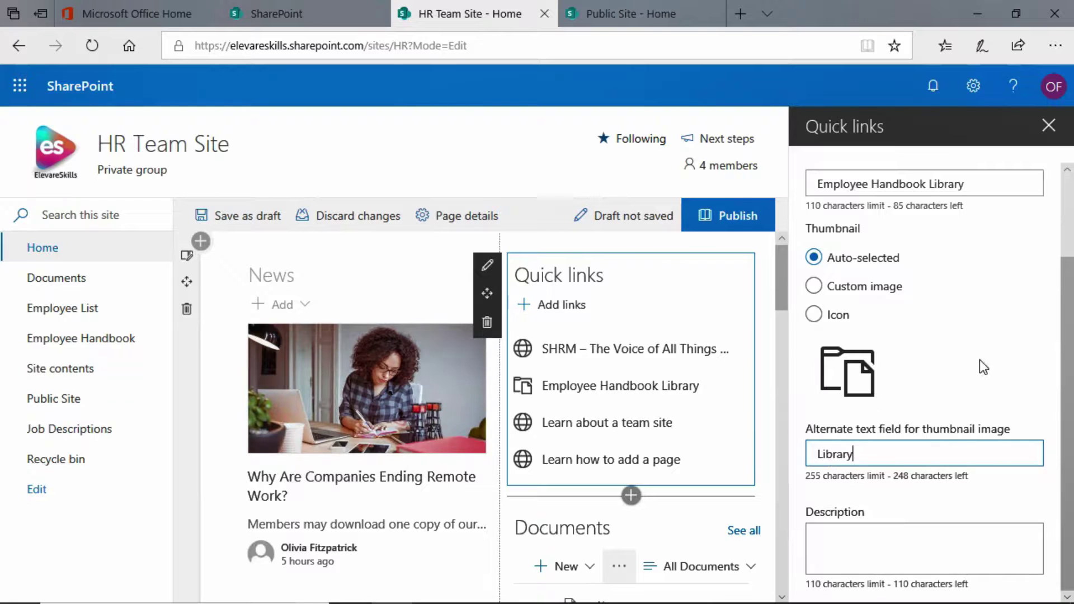
click(870, 539)
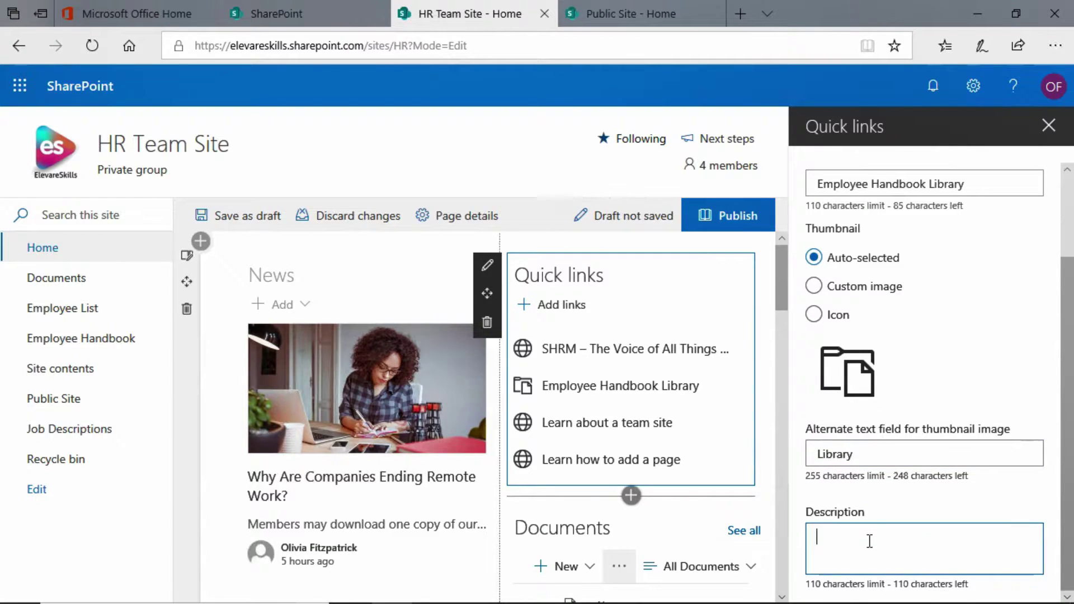
text(The )
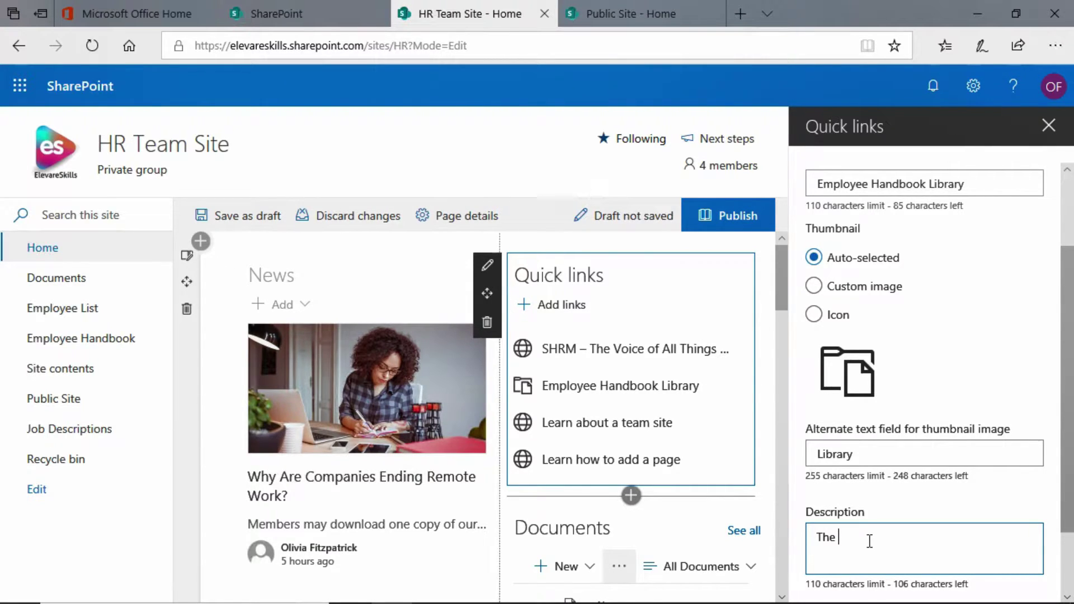
text(Employee Handbook documents)
click(974, 352)
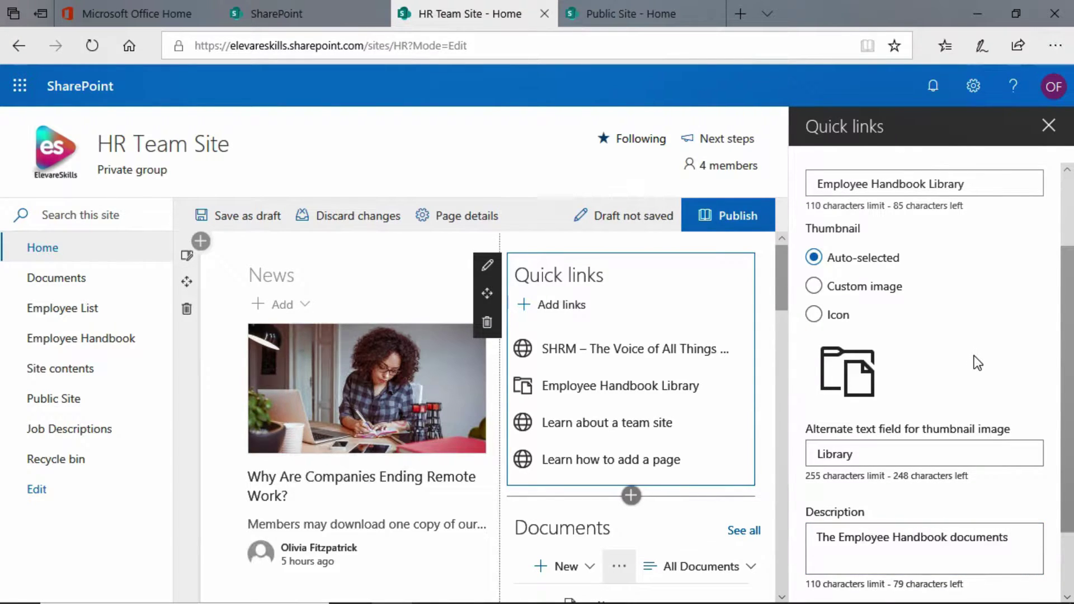
scroll(972, 360, down, 2)
Drag Employee Handbook Library to the top of Quick links and publish the HR Team Site page
scroll(971, 367, up, 4)
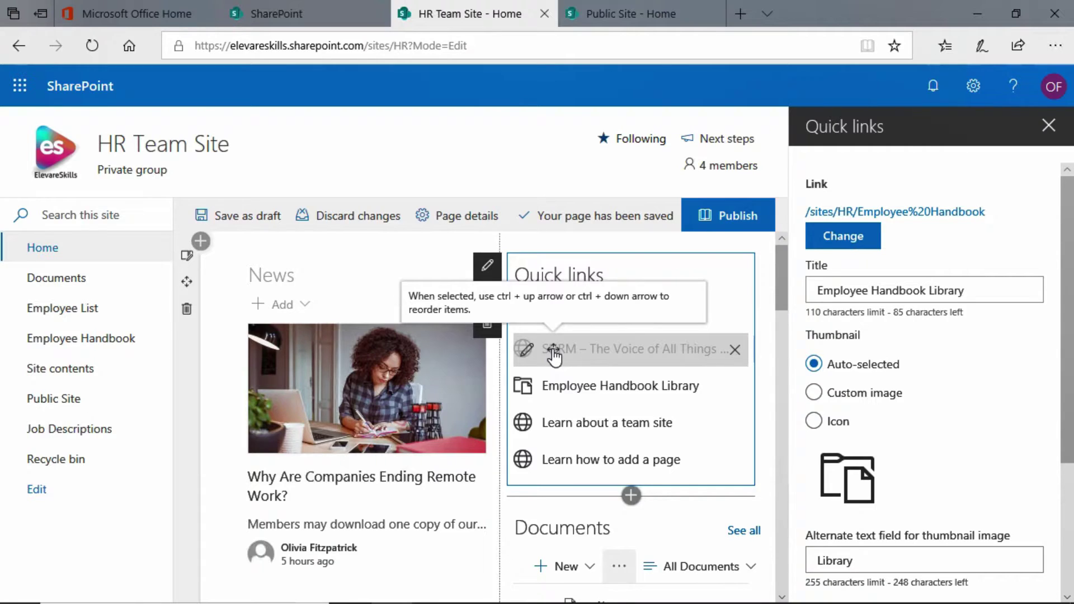
drag(555, 357, 554, 354)
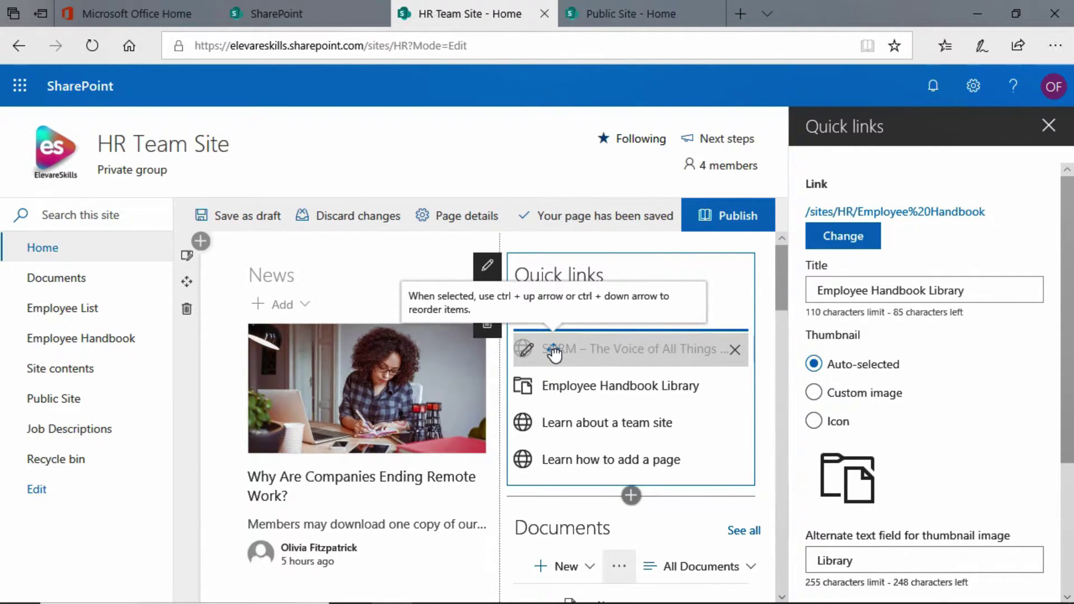
drag(554, 353, 570, 386)
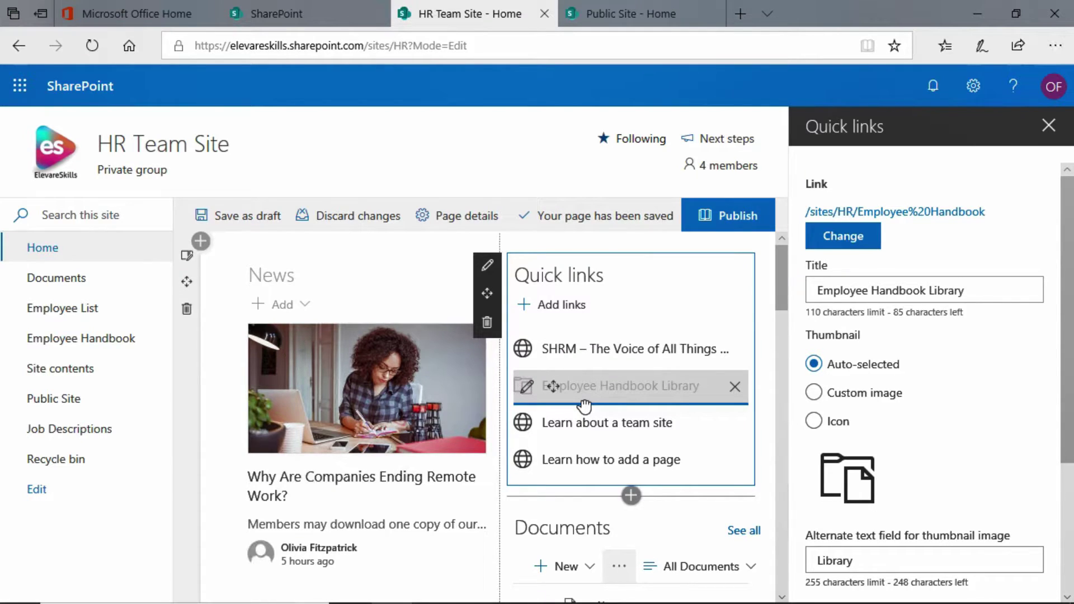
drag(585, 406, 583, 407)
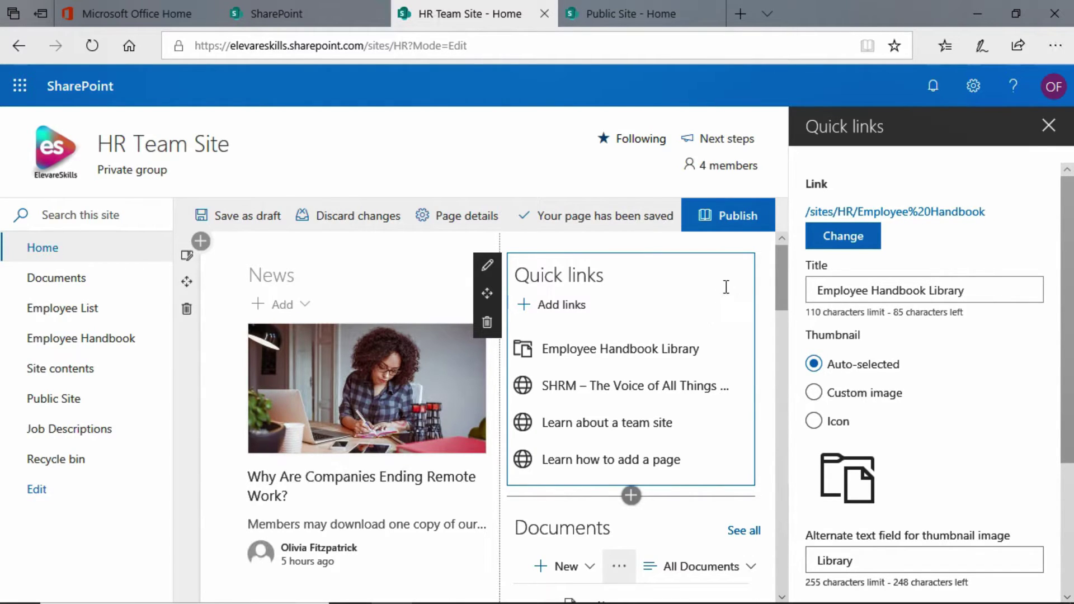
click(739, 226)
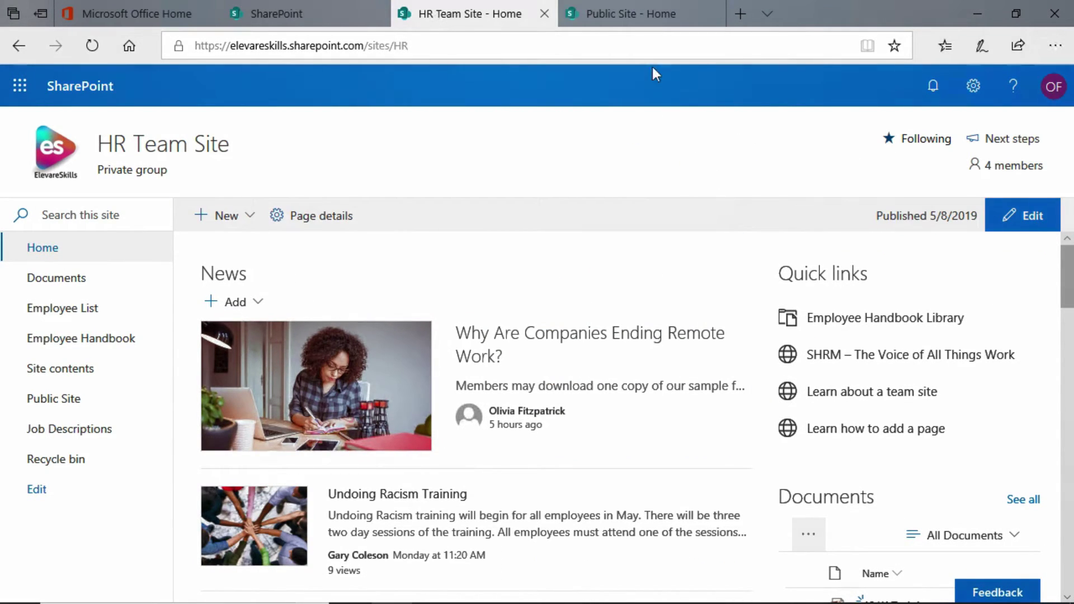
Switch to the Public Site - Home tab and put its home page into edit mode
click(638, 16)
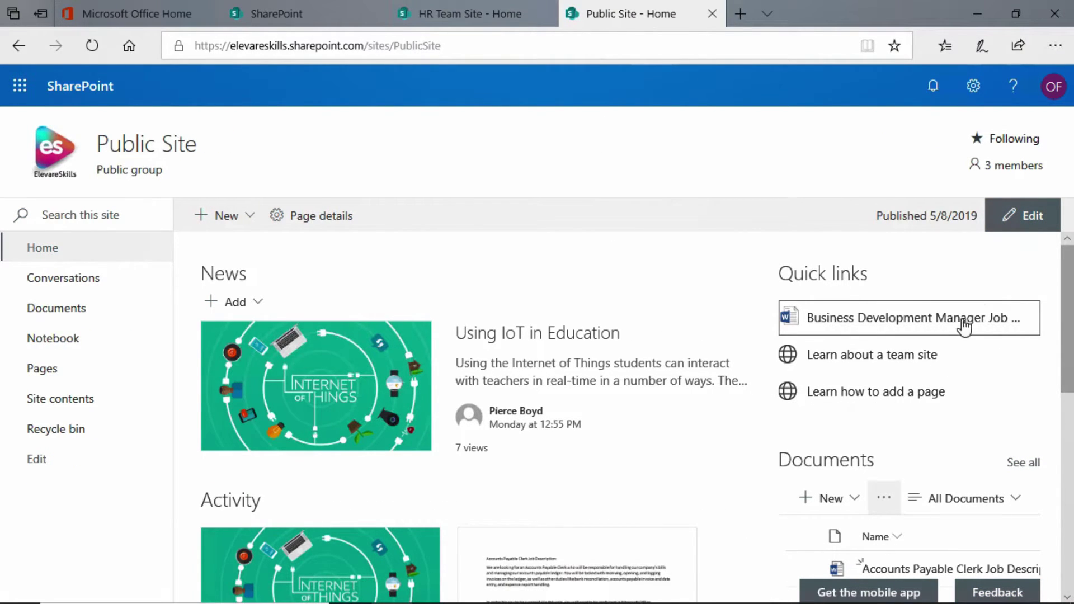
click(1025, 224)
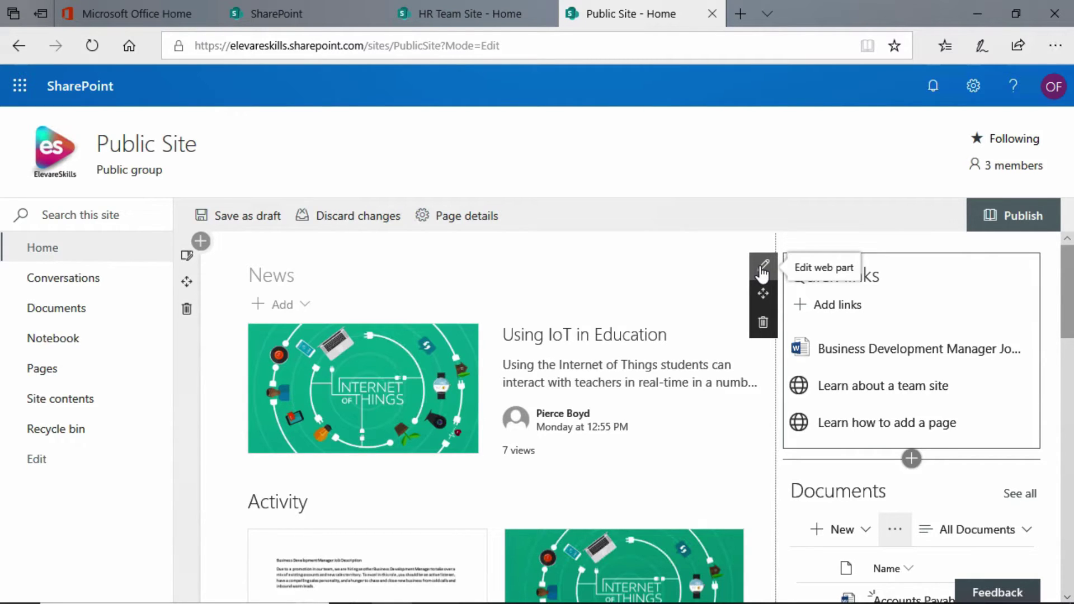
Change the Public Site Quick links web part to Compact layout and try dragging a link
click(763, 266)
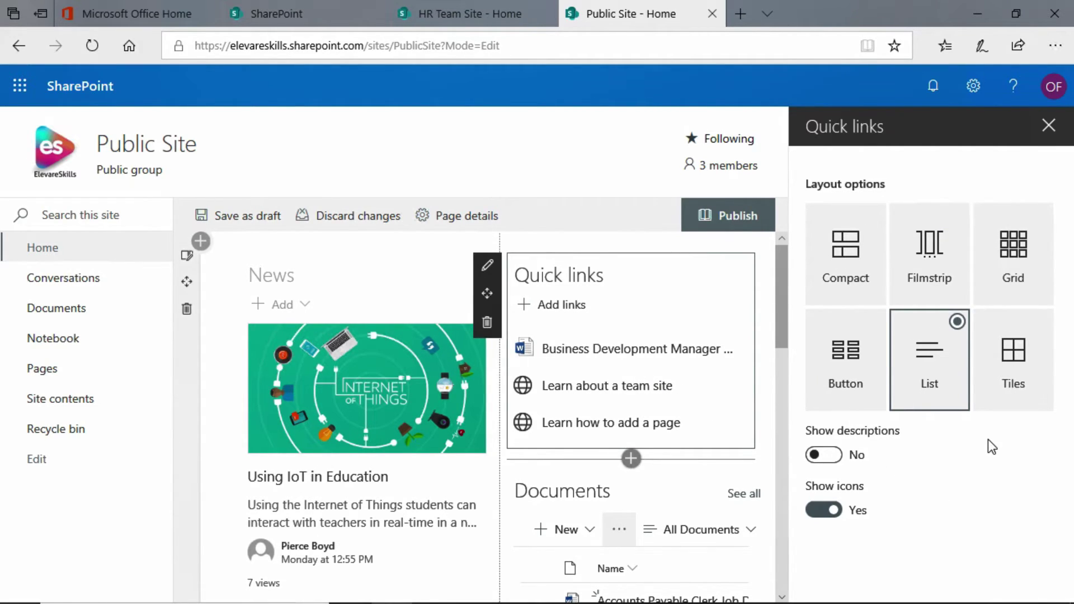
click(845, 260)
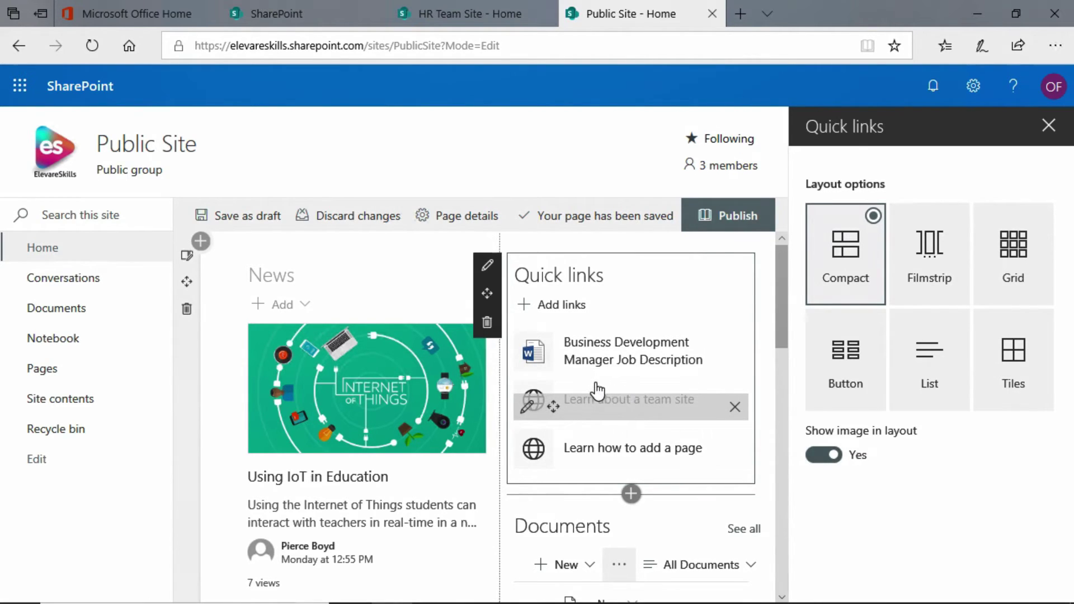
drag(598, 388, 598, 381)
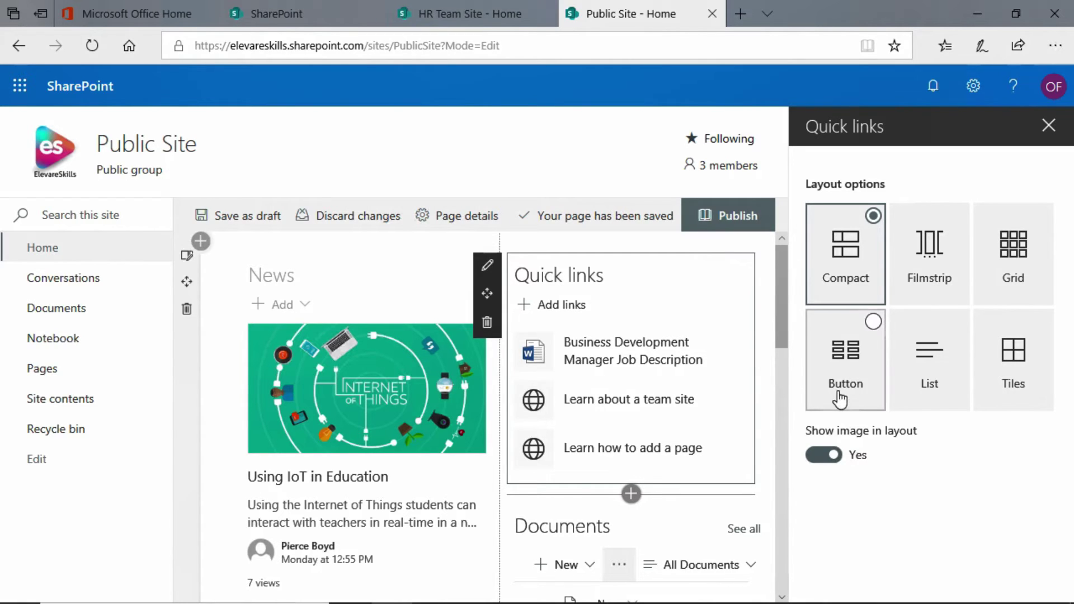
Preview the quick links in Filmstrip layout, paging forward and back through the links
click(924, 282)
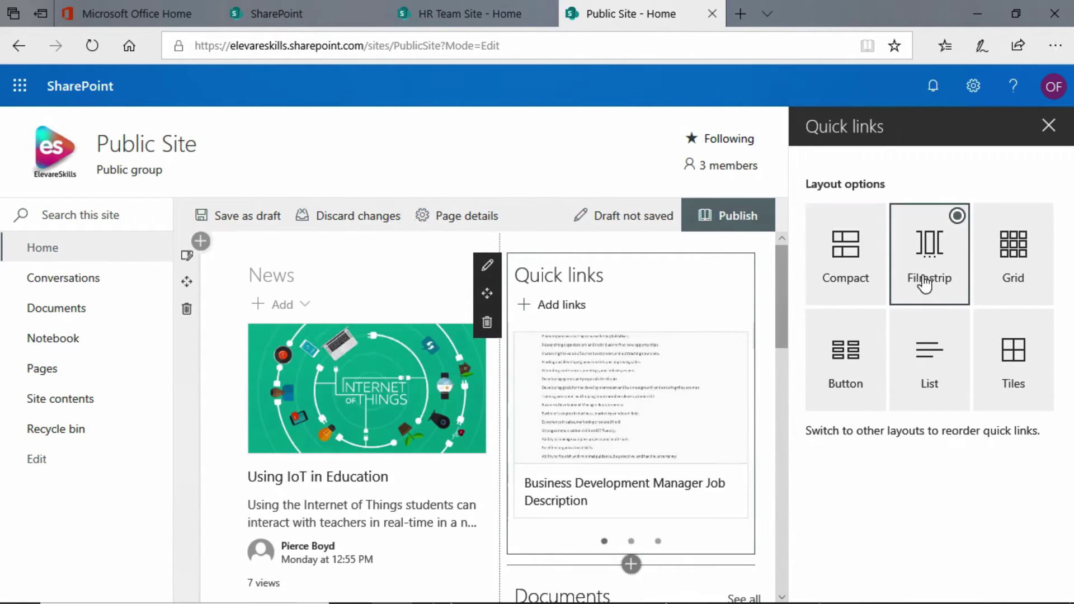
mouse_move(707, 471)
click(731, 439)
click(731, 440)
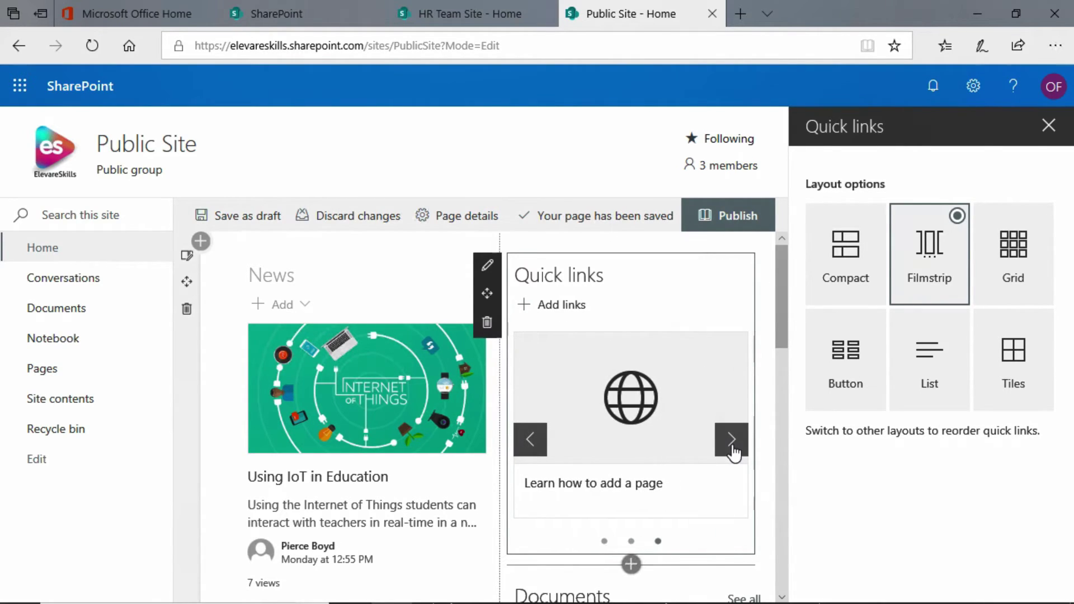
click(535, 453)
click(536, 452)
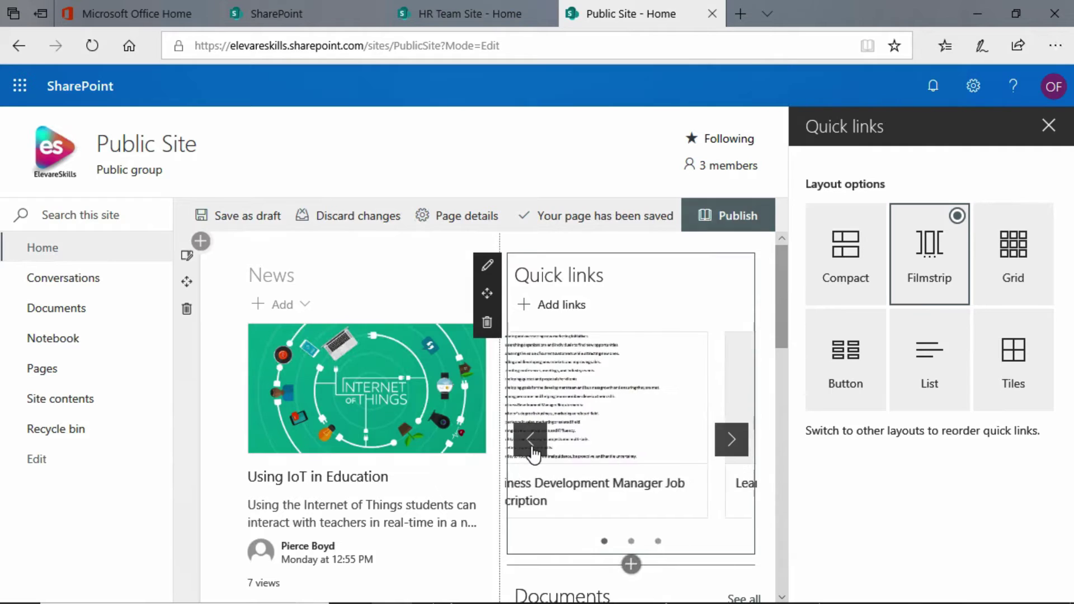
Preview the quick links in Grid, Button and then Tiles layouts
click(980, 281)
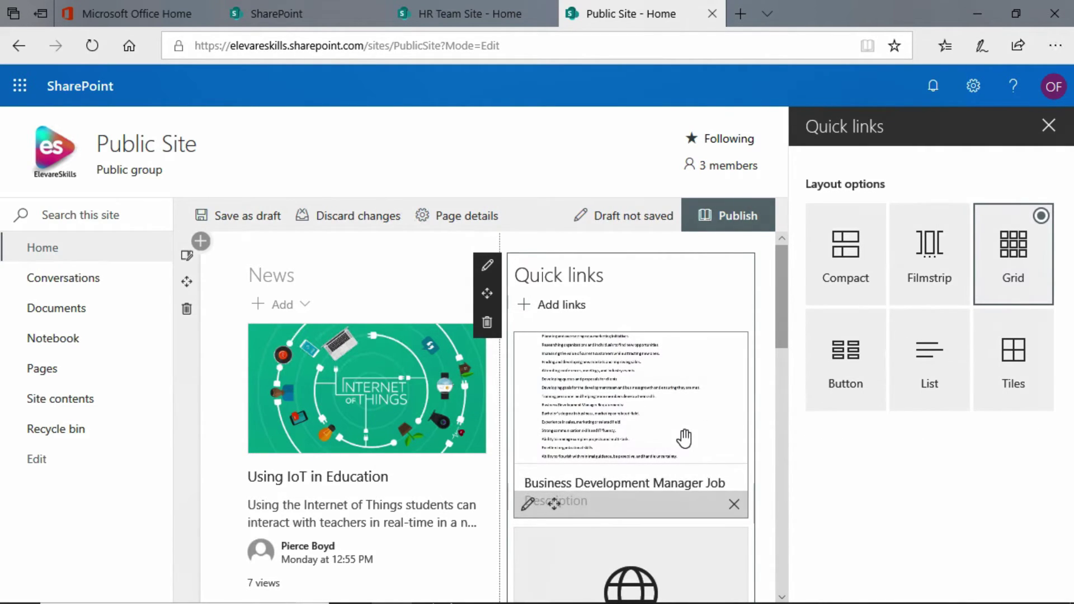
scroll(693, 434, down, 9)
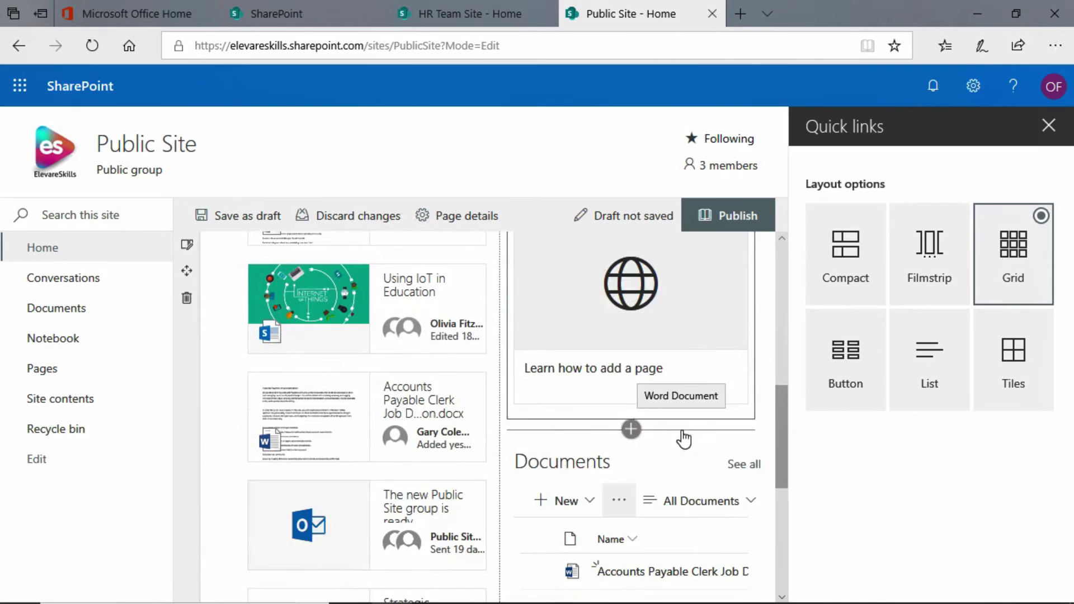
scroll(684, 439, up, 9)
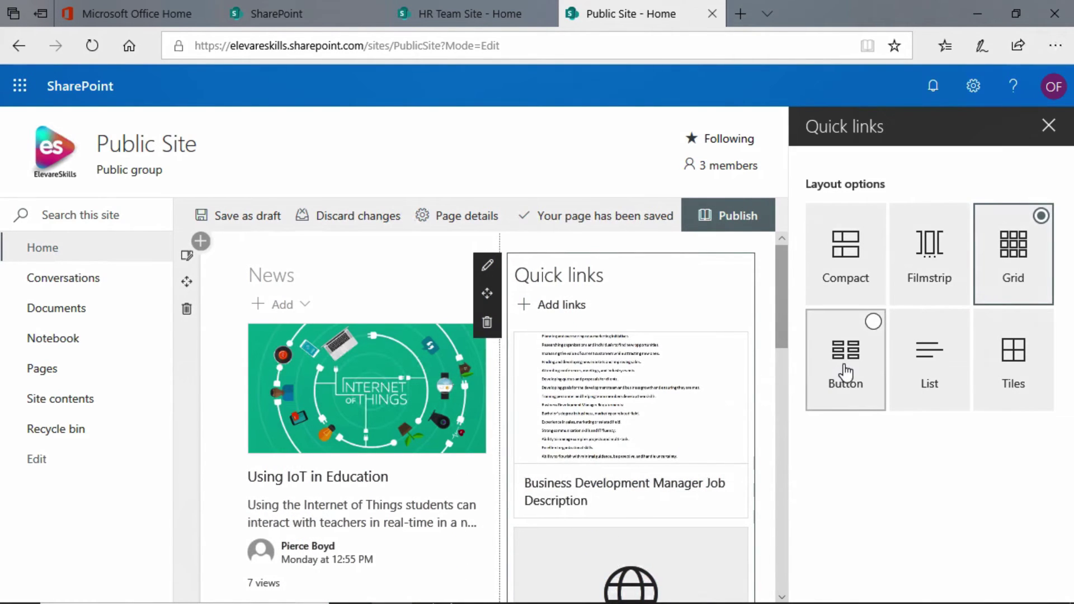
click(845, 372)
mouse_move(706, 446)
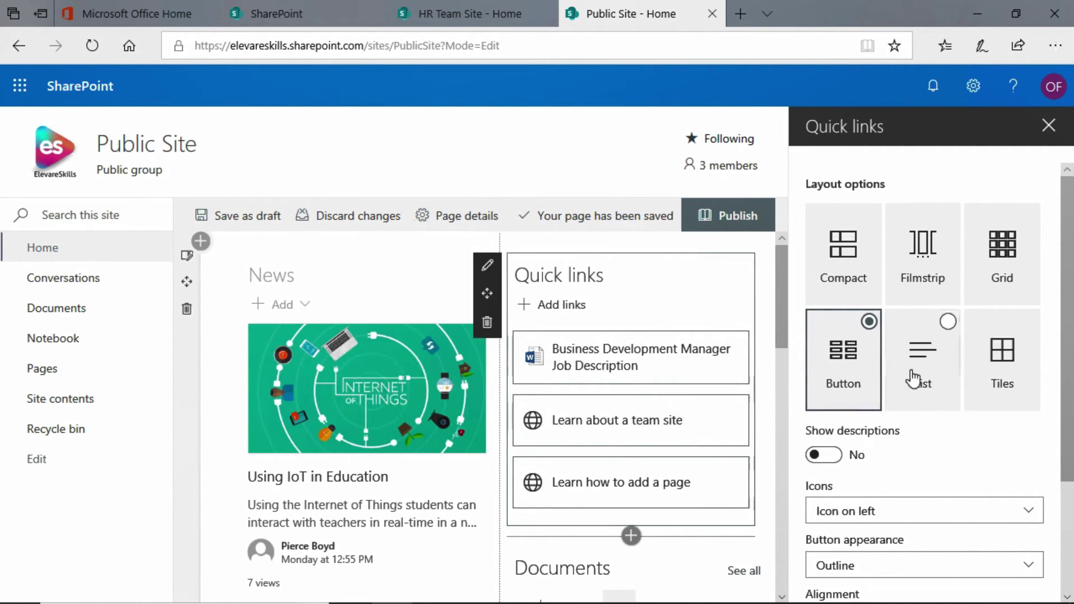
click(990, 370)
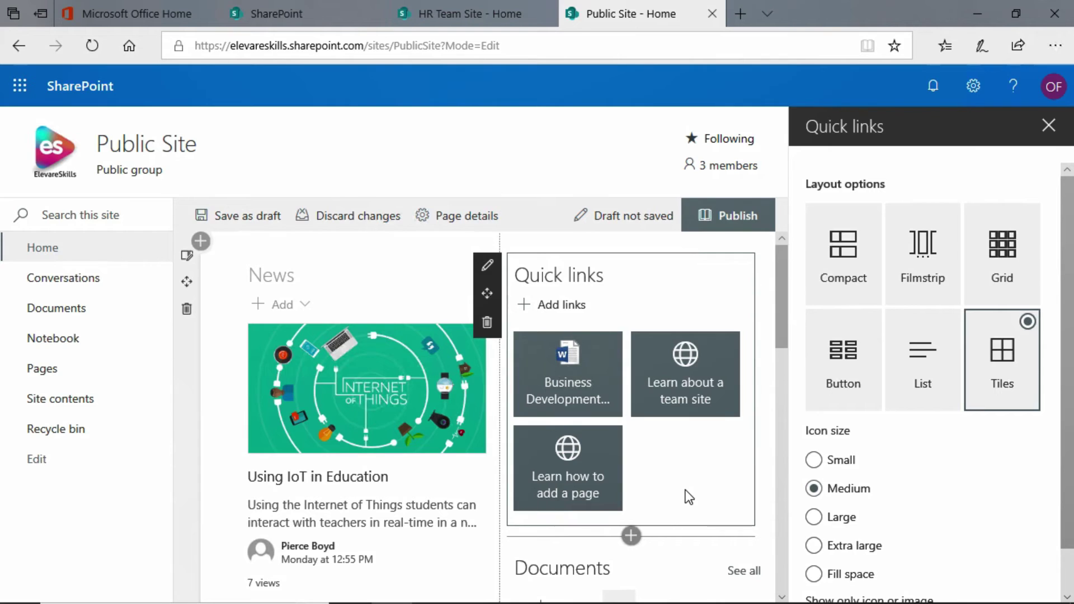
click(850, 258)
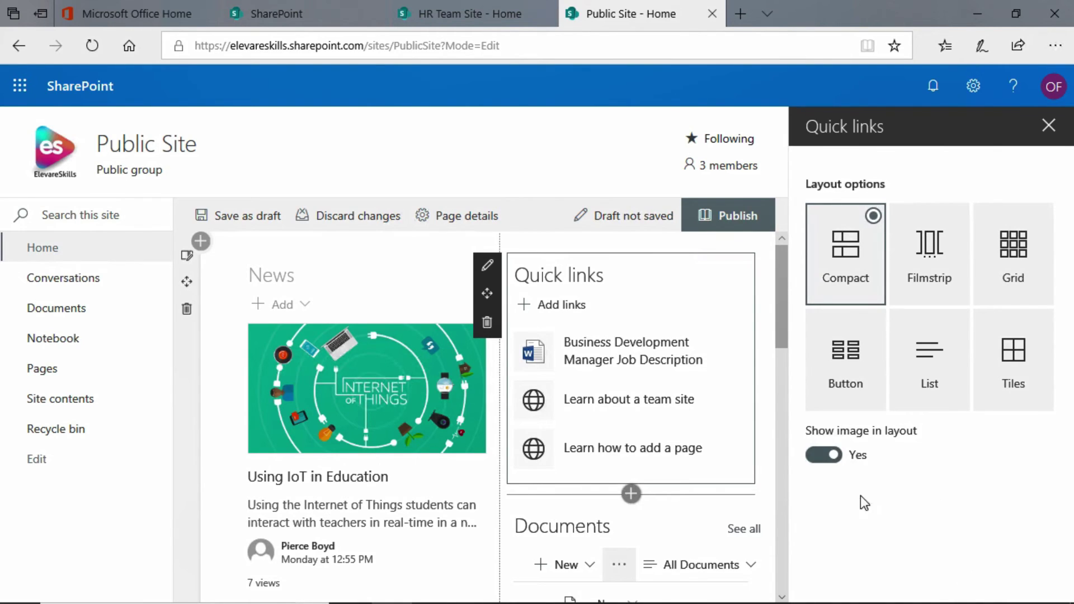
click(832, 459)
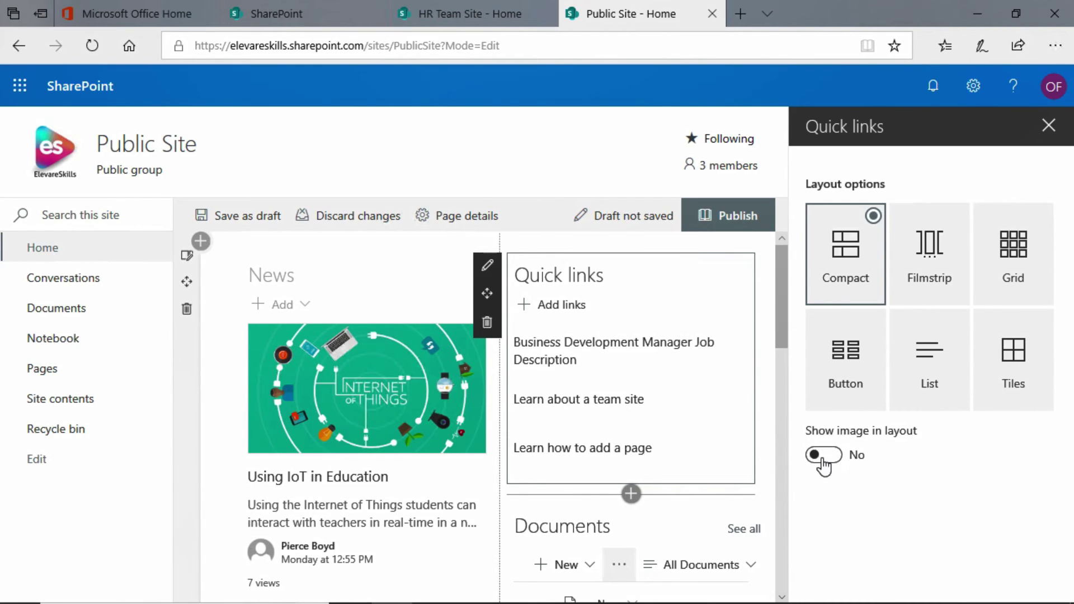
click(823, 460)
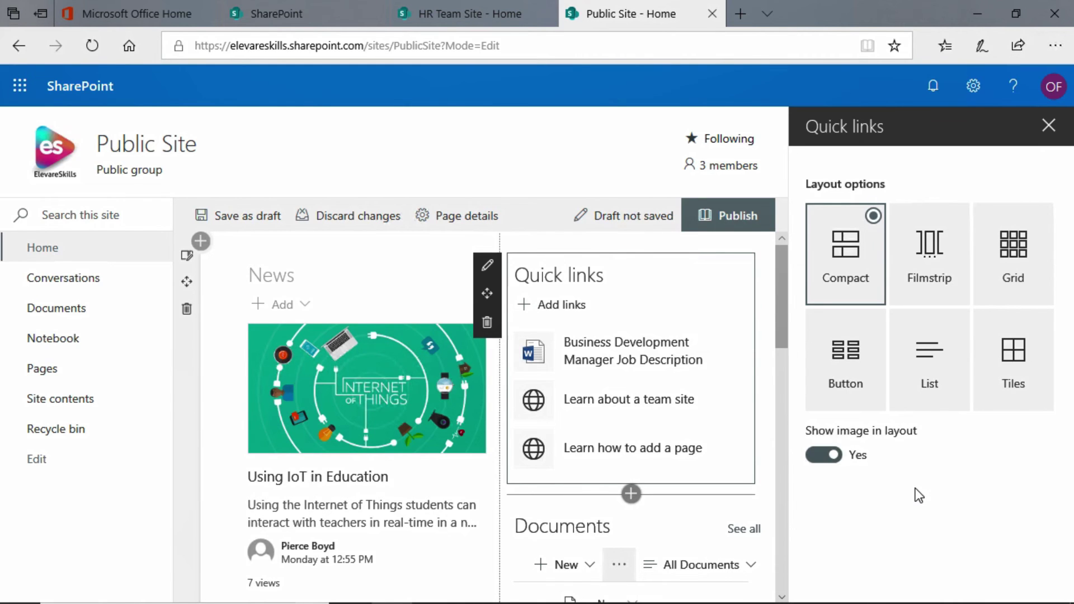
Publish the Public Site home page with its Compact-layout quick links
click(744, 216)
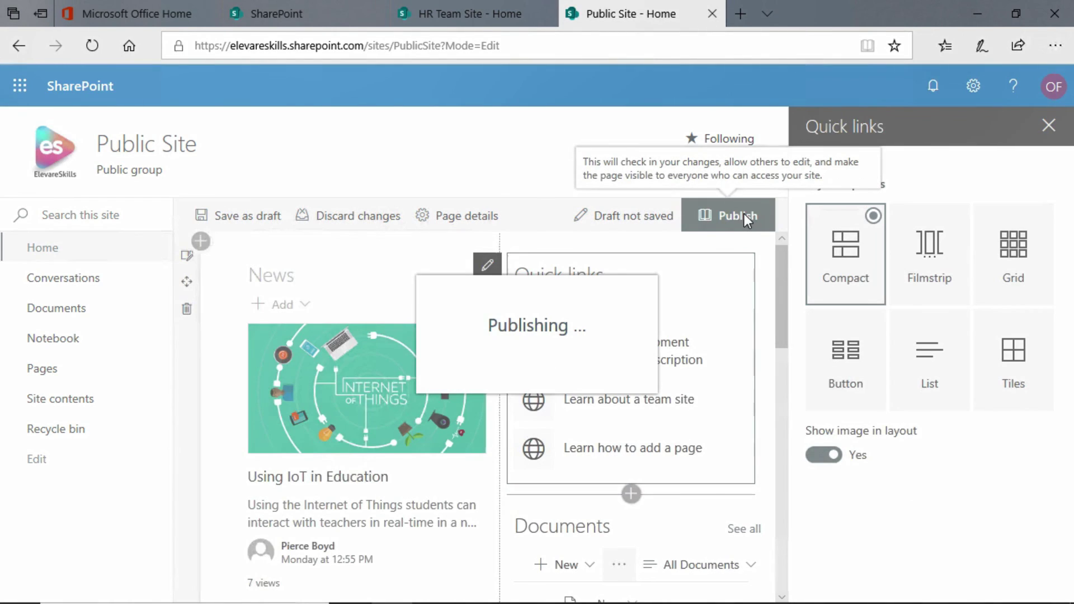